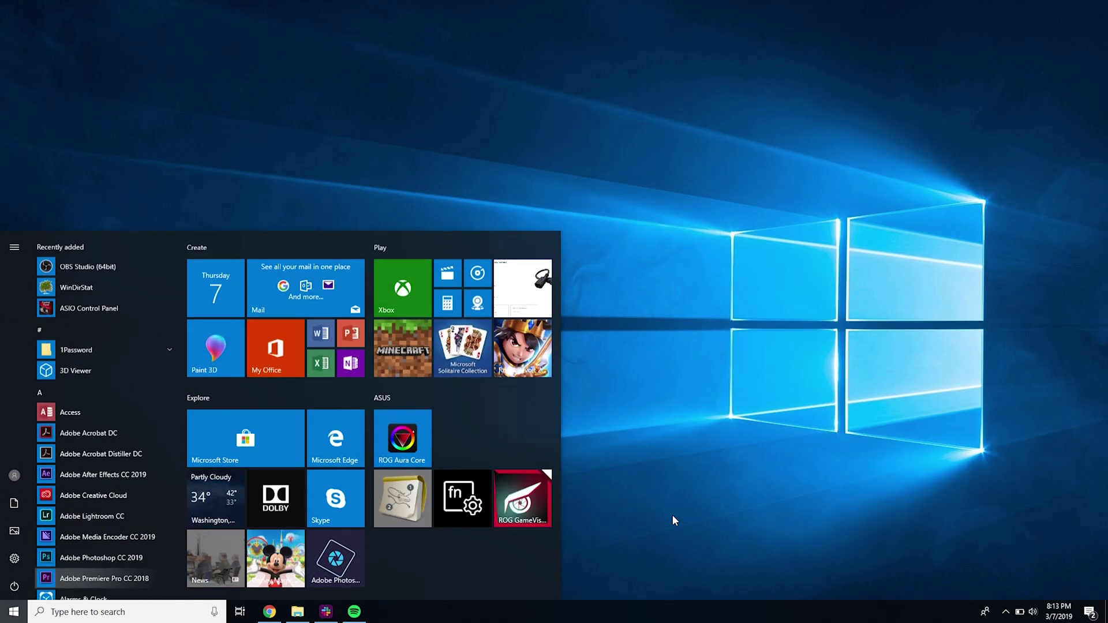
Launch WinDirStat from the Start menu search 'windirstat' and scan the DATA (D:) drive
text(windirstat)
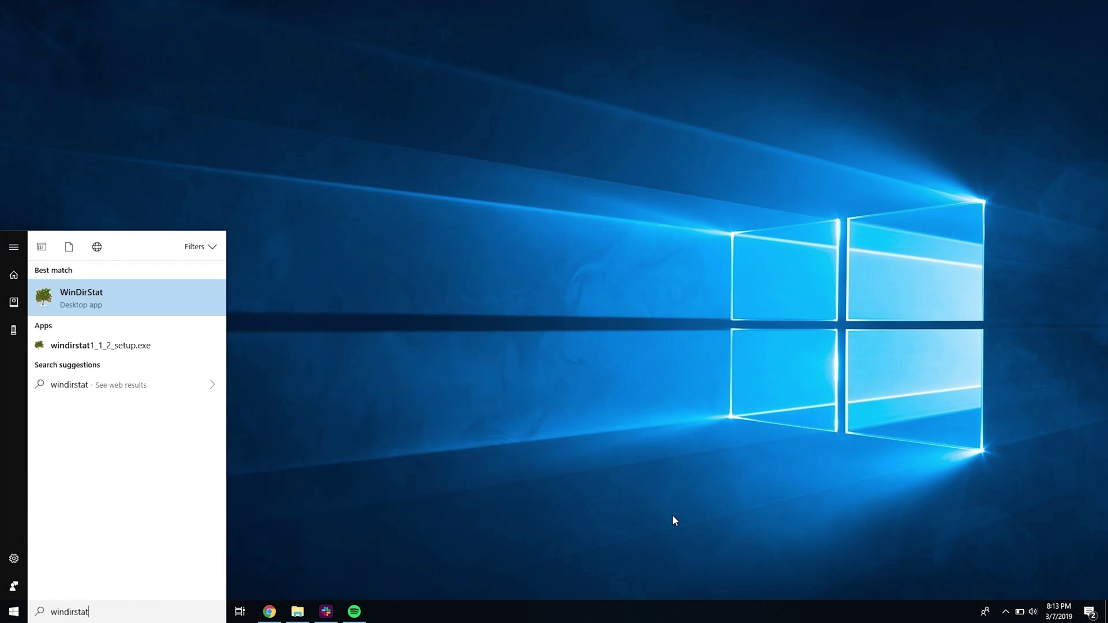
key(Return)
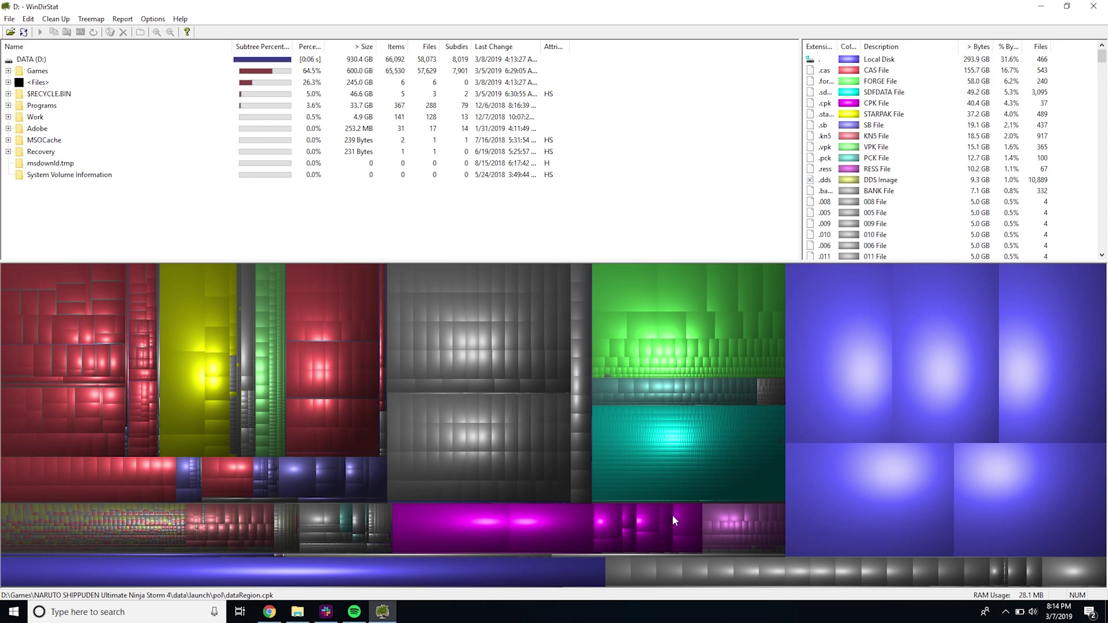
Highlight the Local Disk, CAS, FORGE and SDFDATA file types in the treemap
click(873, 59)
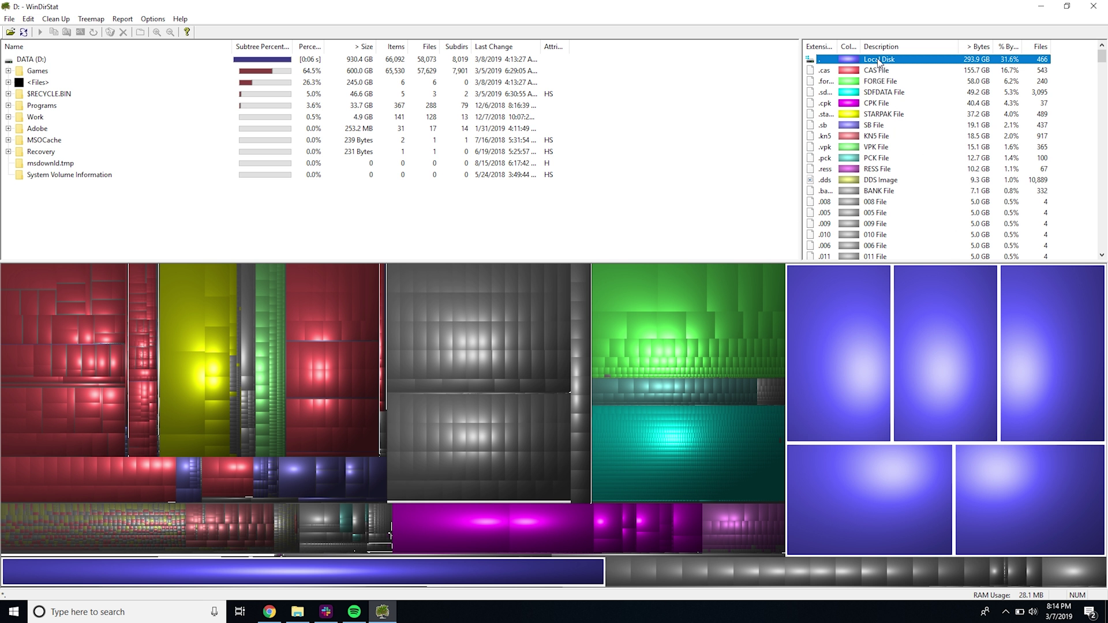
click(877, 70)
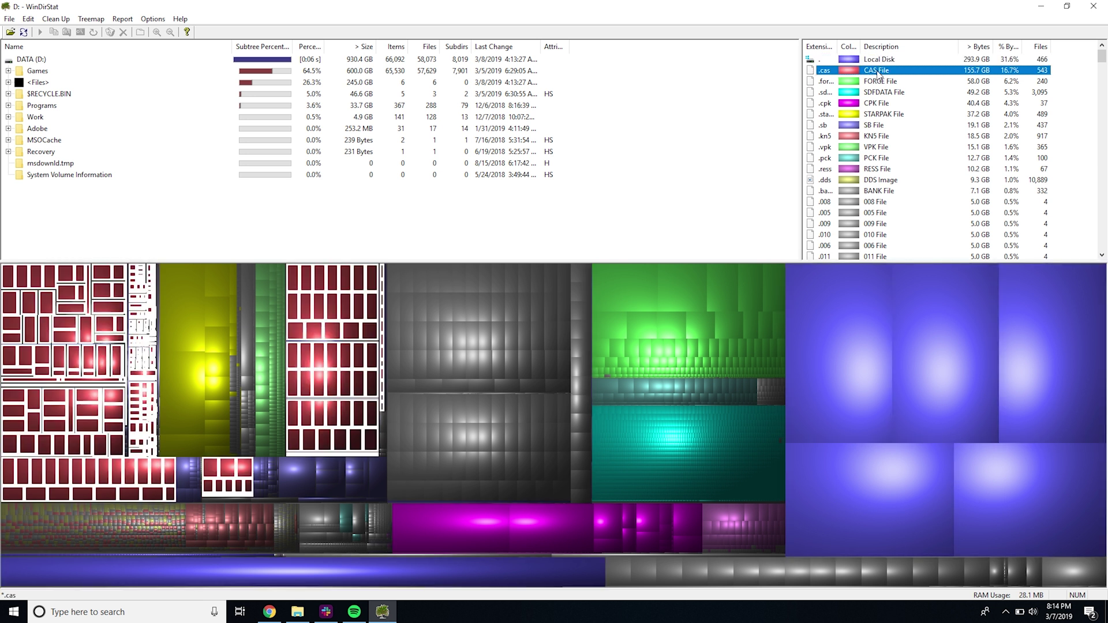
click(878, 82)
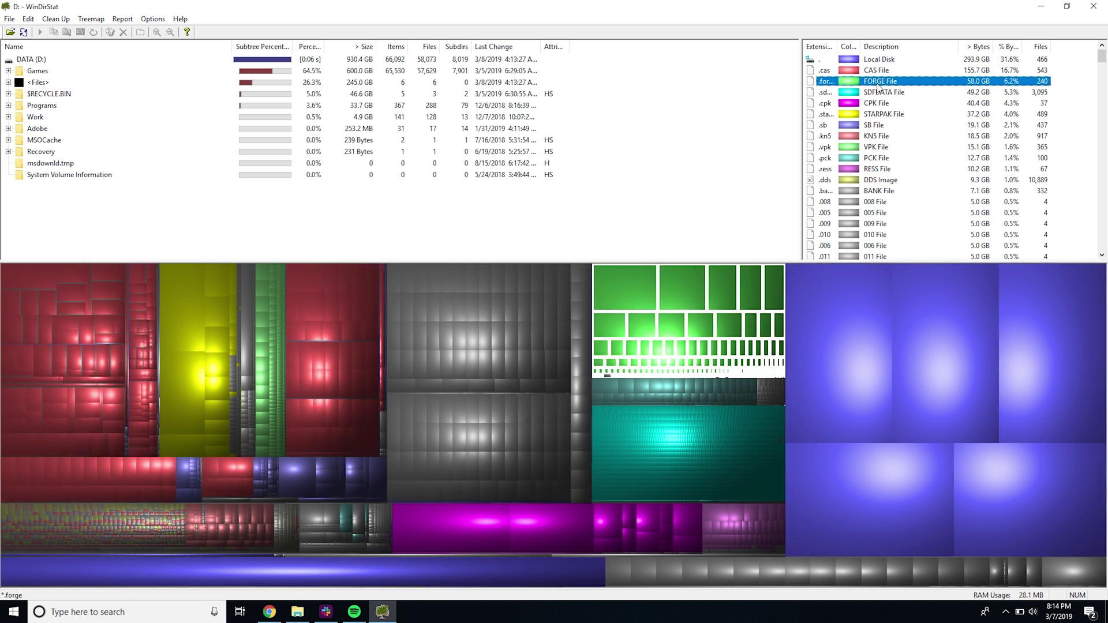
click(880, 93)
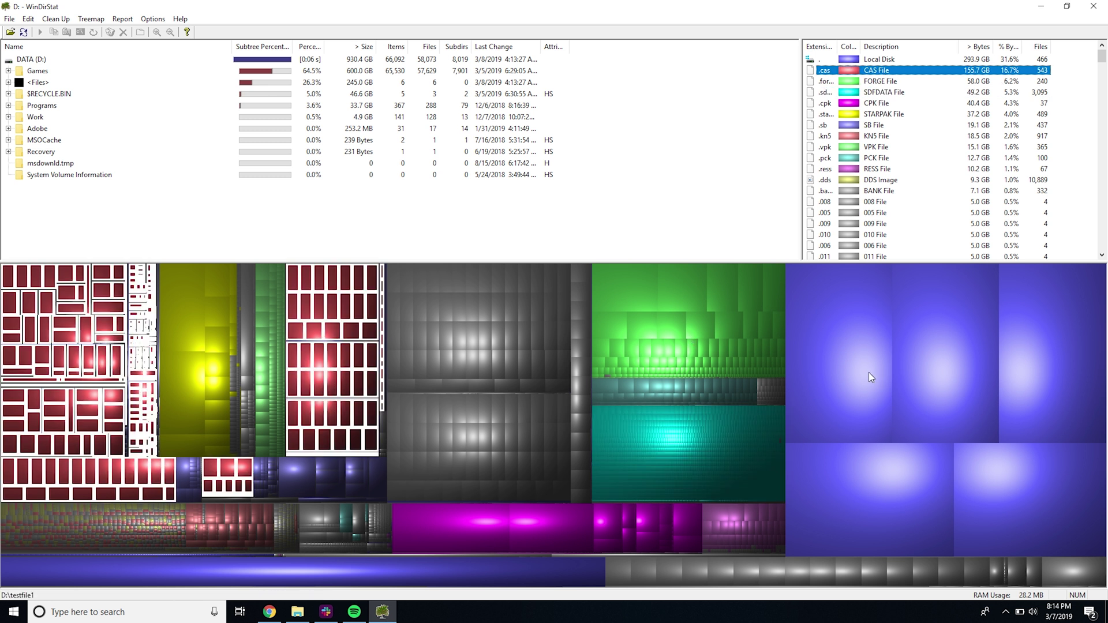
Identify the large blue treemap blocks as the 50 GB and 45 GB test files
click(867, 374)
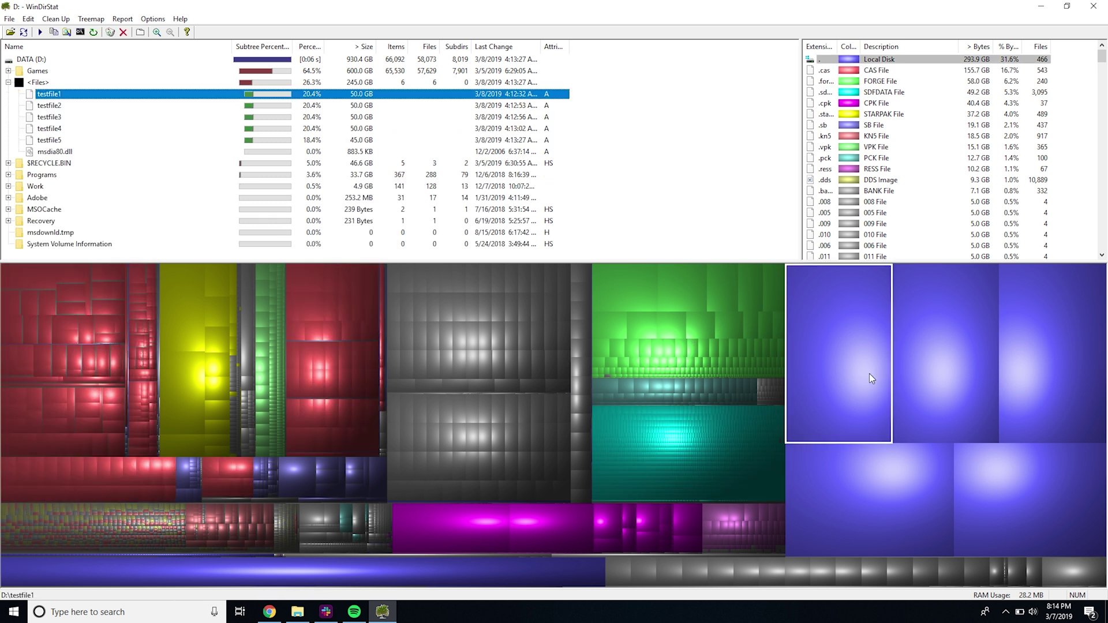
click(912, 379)
click(1030, 410)
click(837, 495)
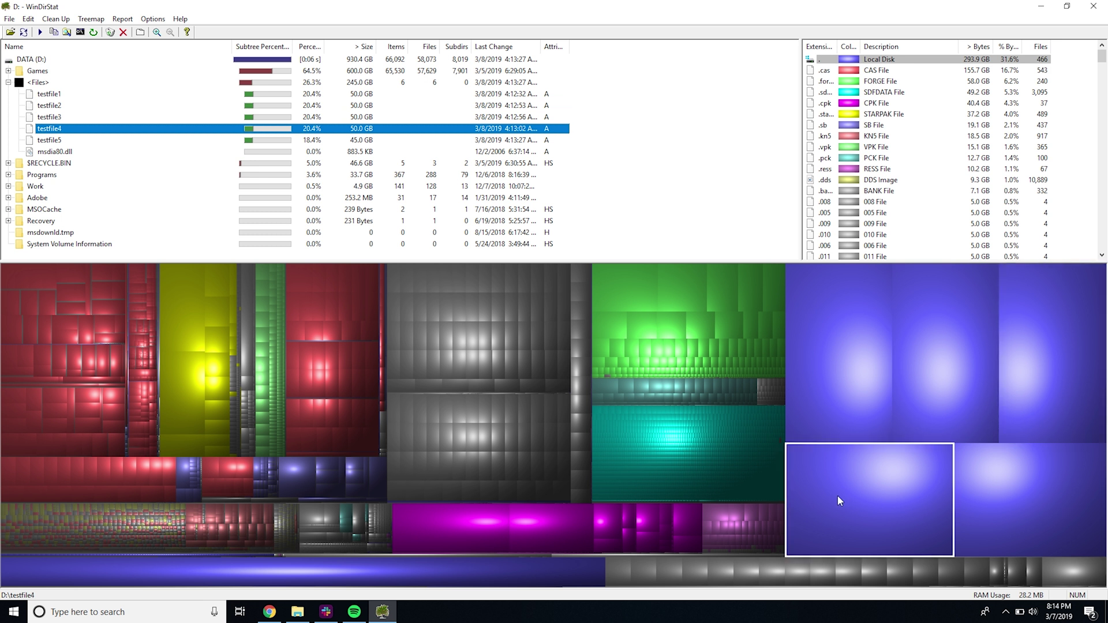
click(966, 492)
Trace the red treemap blocks to their Battlefield 1 and Anthem folders
click(65, 340)
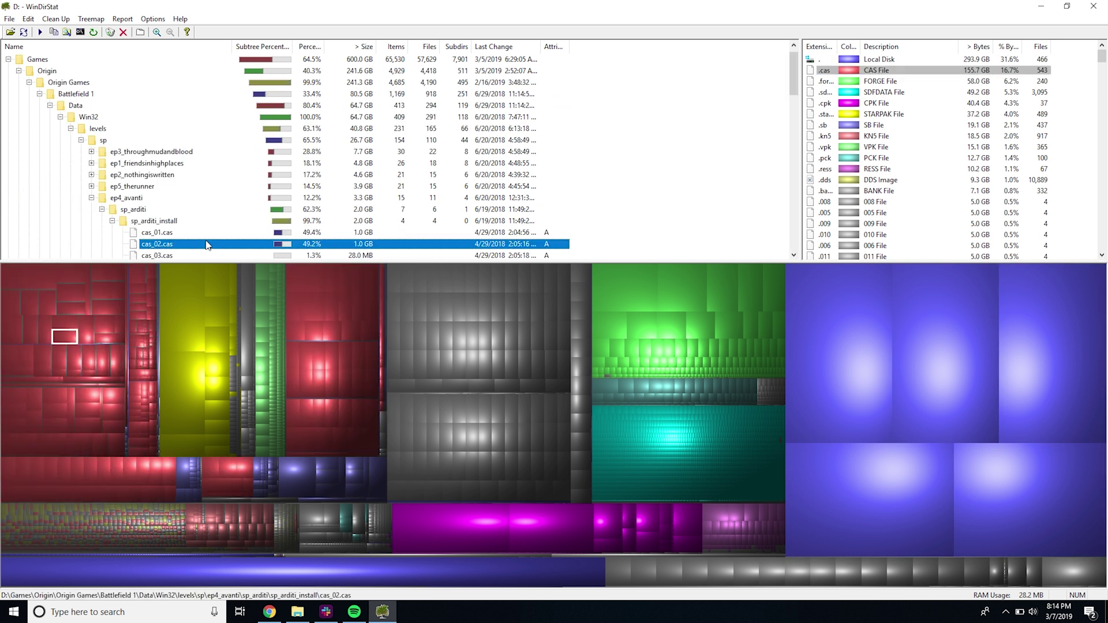
click(74, 94)
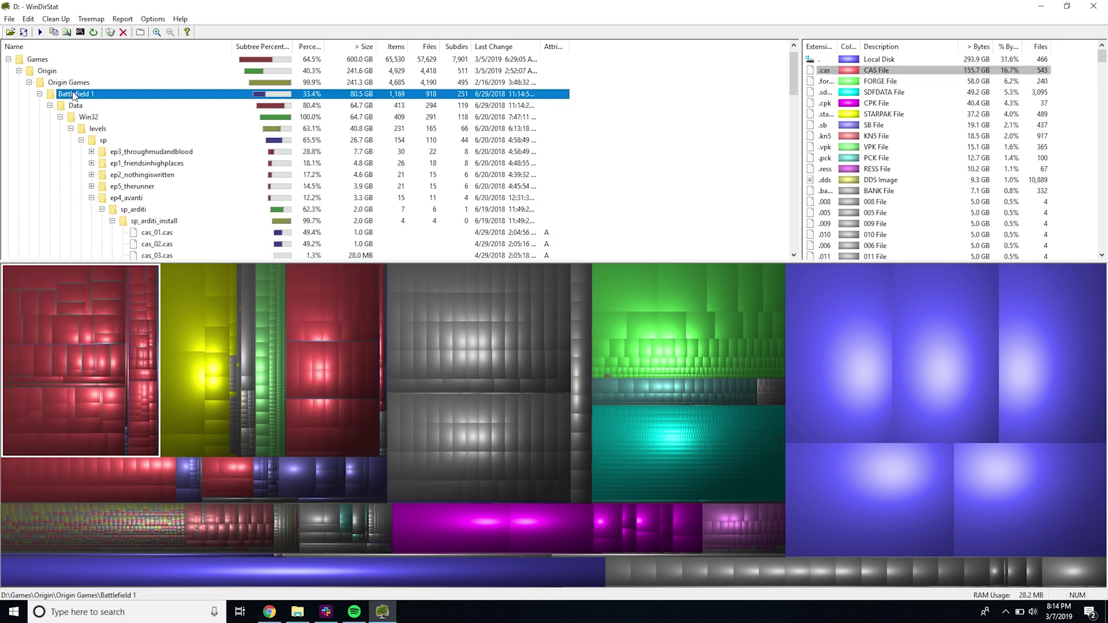
click(320, 319)
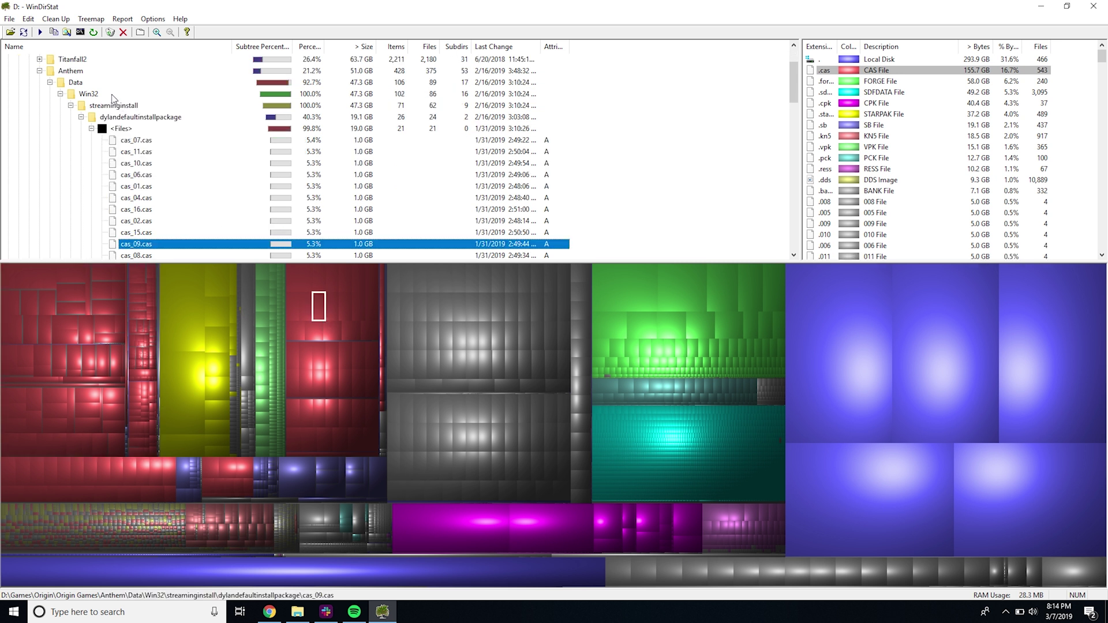
click(70, 71)
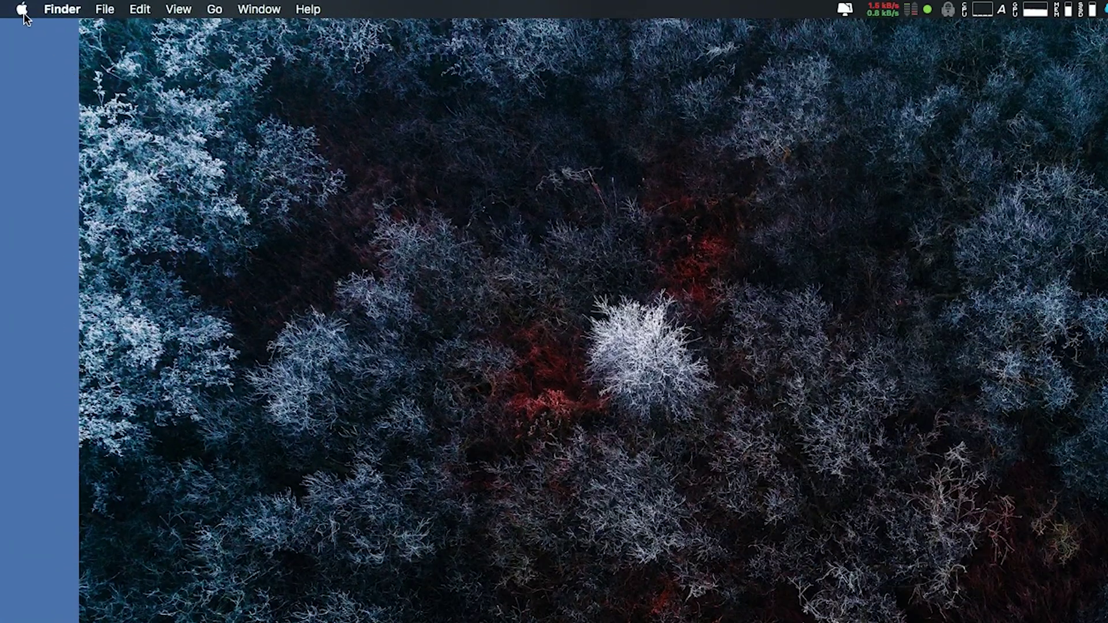
Open storage management from About This Mac's Storage tab
click(23, 11)
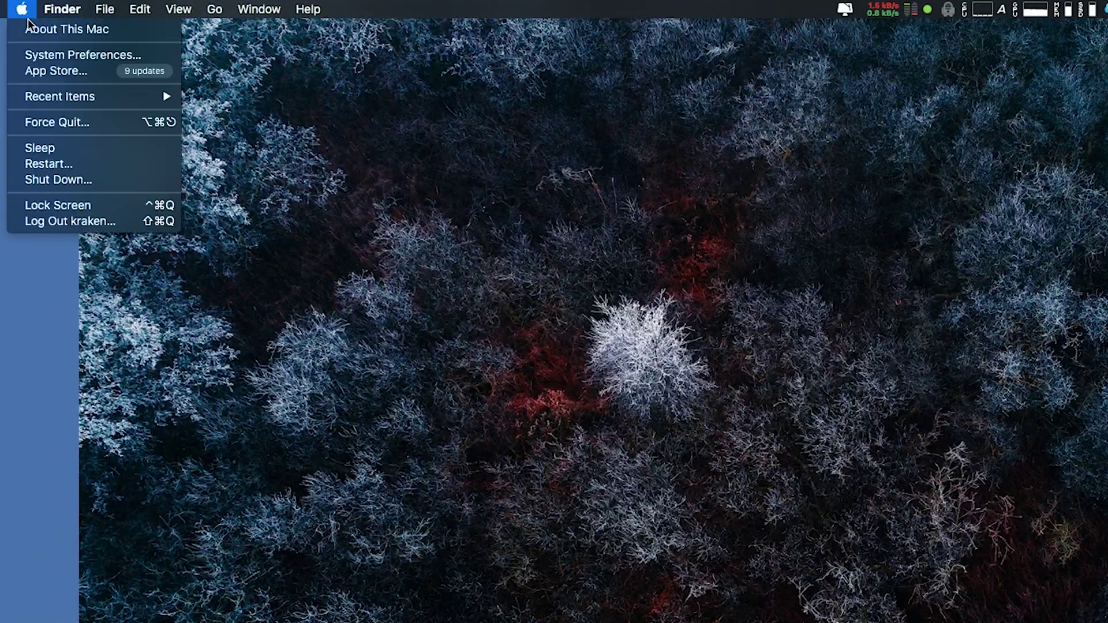
click(141, 32)
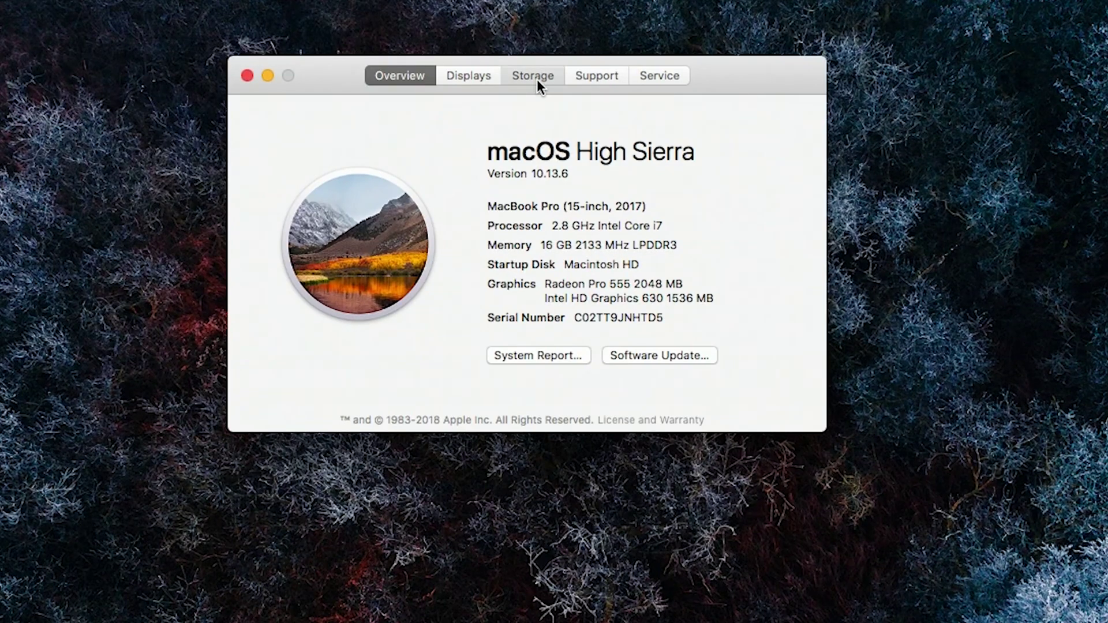
click(537, 80)
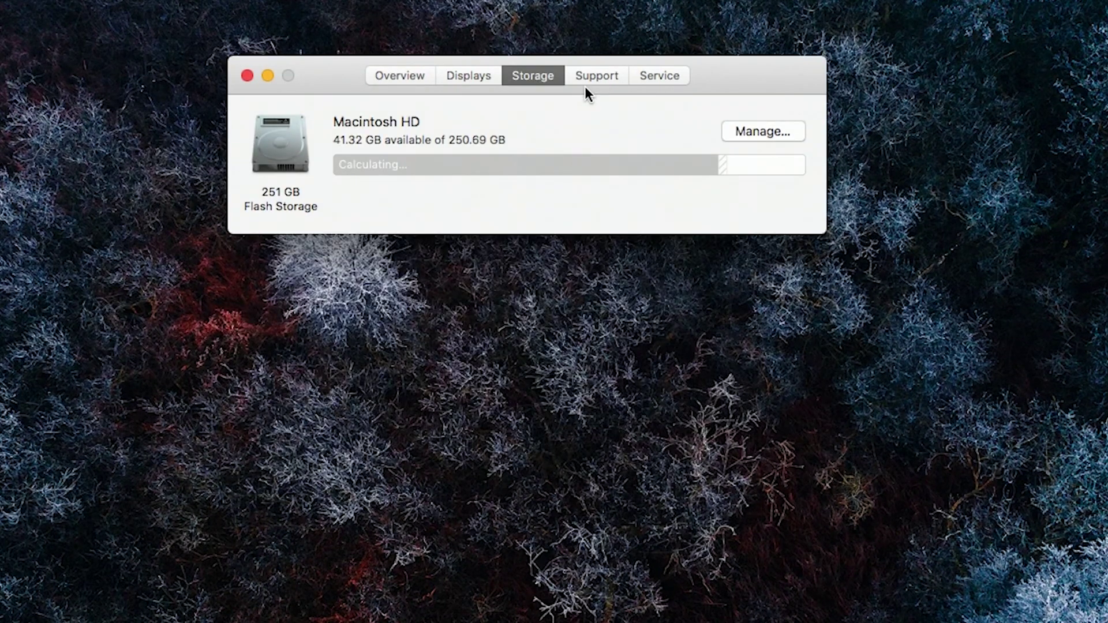
click(796, 133)
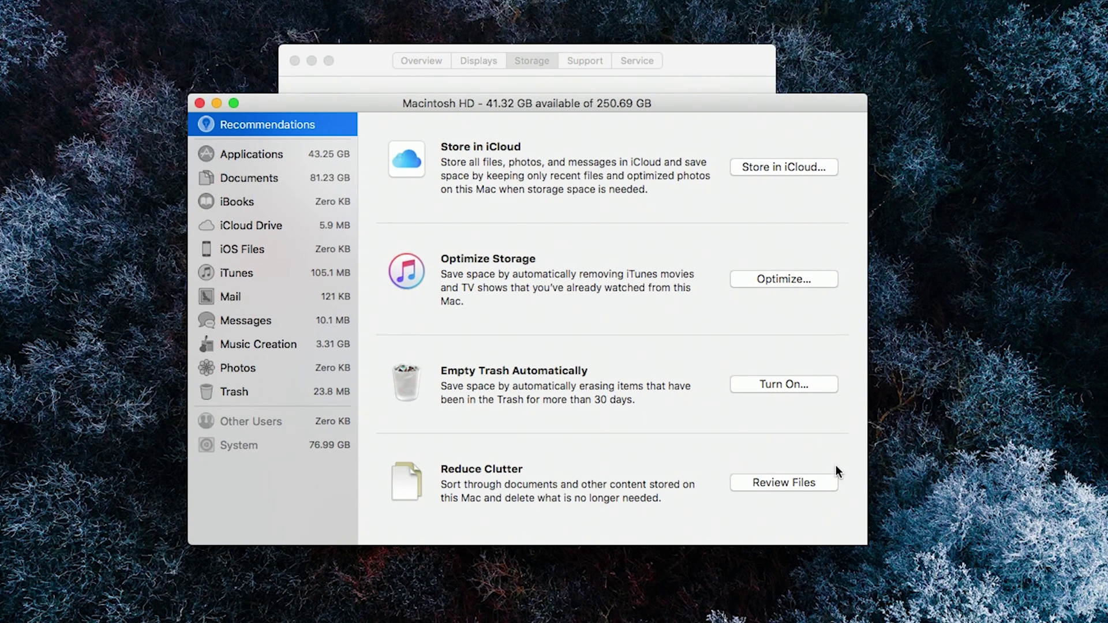
Review Documents in the File Browser, where Library takes 51.36 GB
click(827, 482)
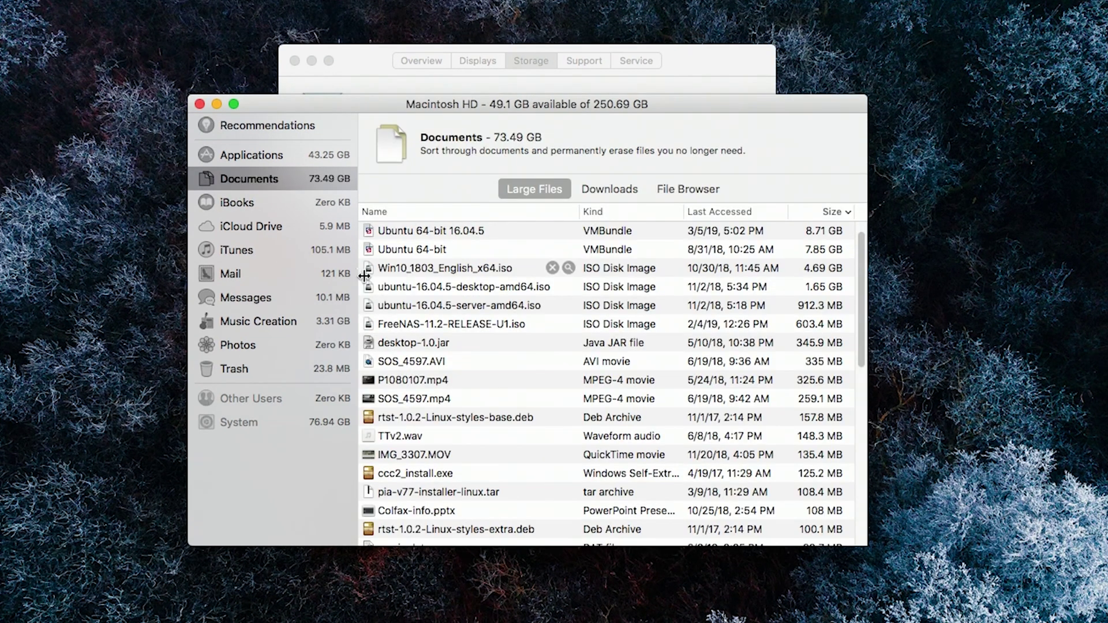
click(692, 190)
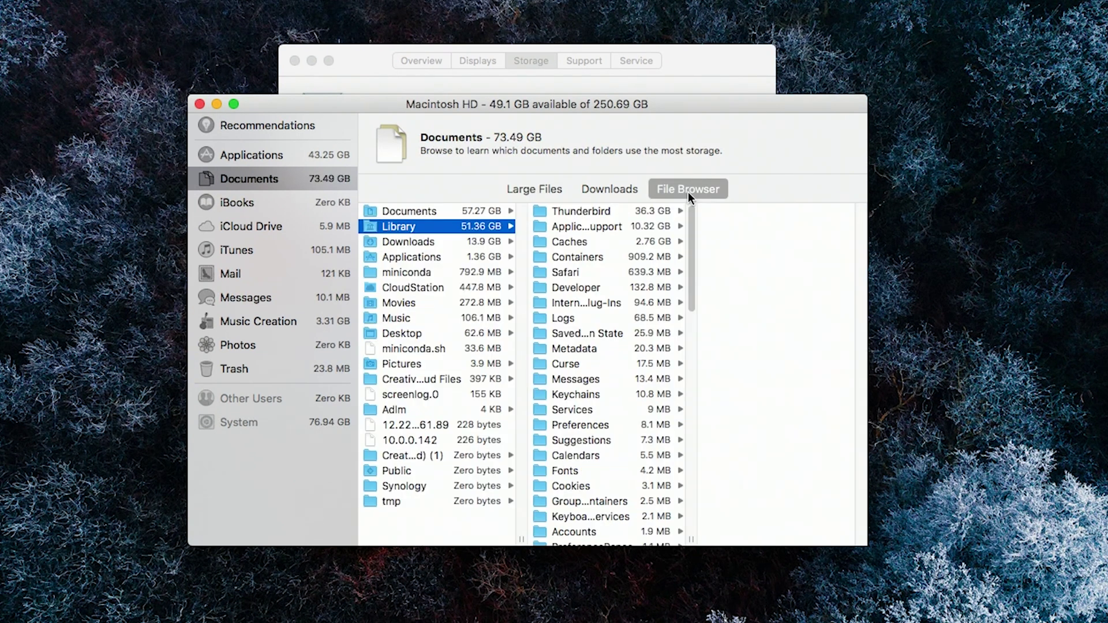
scroll(649, 254, down, 3)
scroll(649, 255, down, 2)
scroll(649, 254, up, 5)
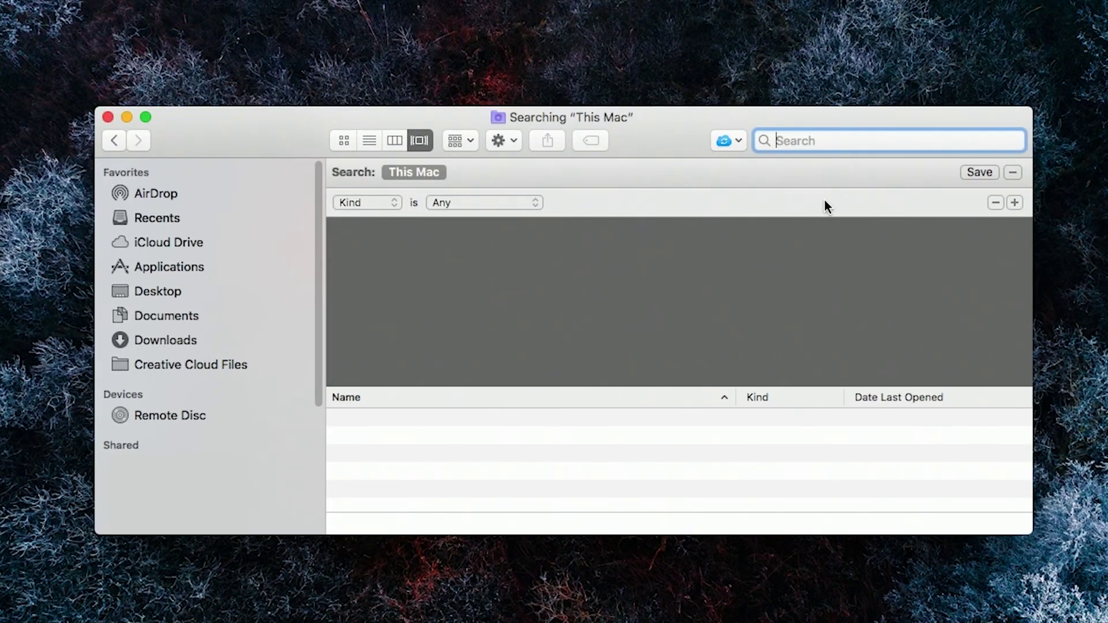
Add a second search rule and enable 'File Size' from the Other… attribute list
click(1015, 202)
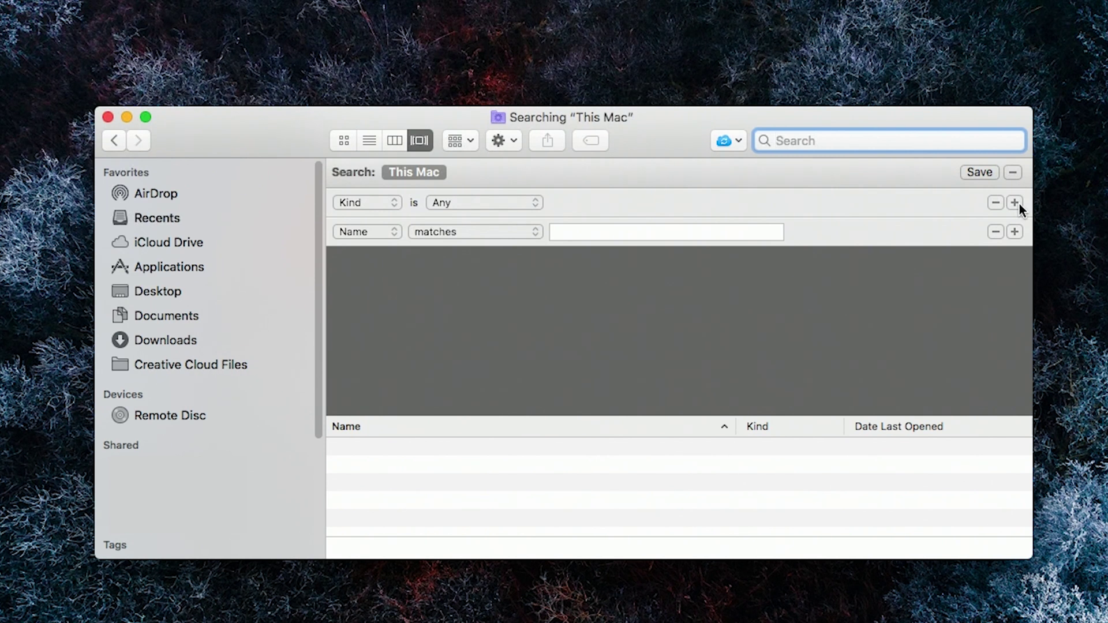
click(398, 231)
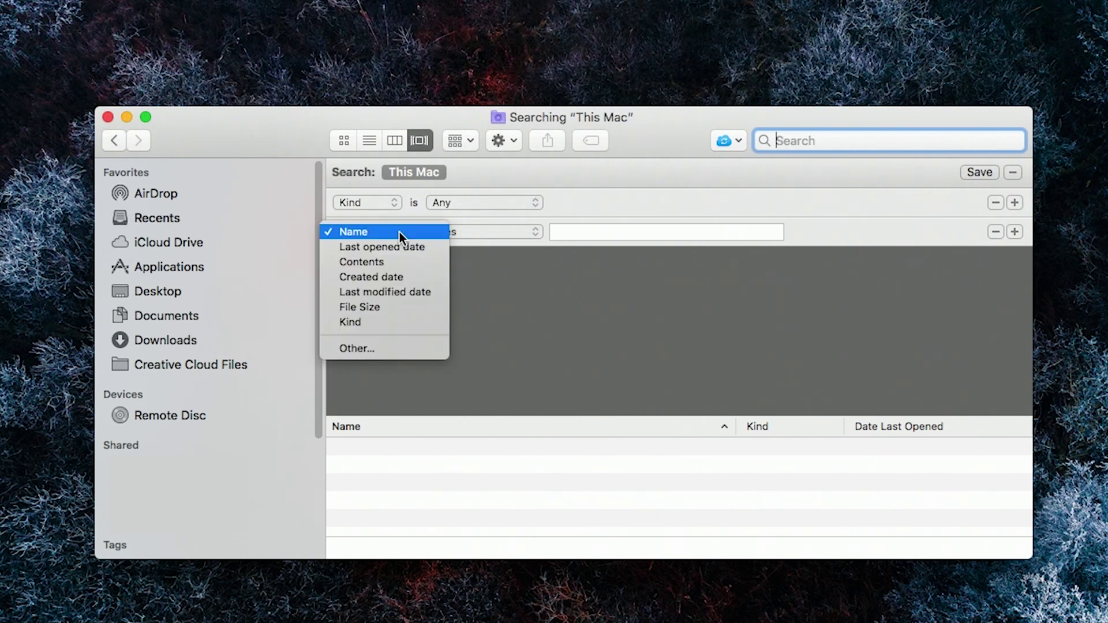
click(373, 351)
text(file size)
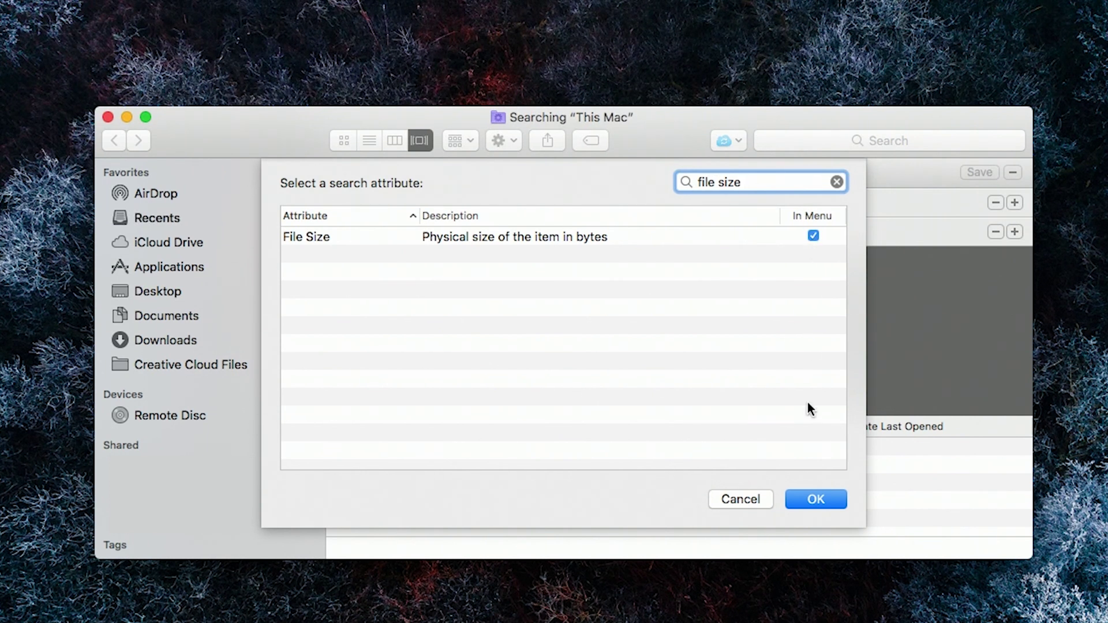
click(812, 500)
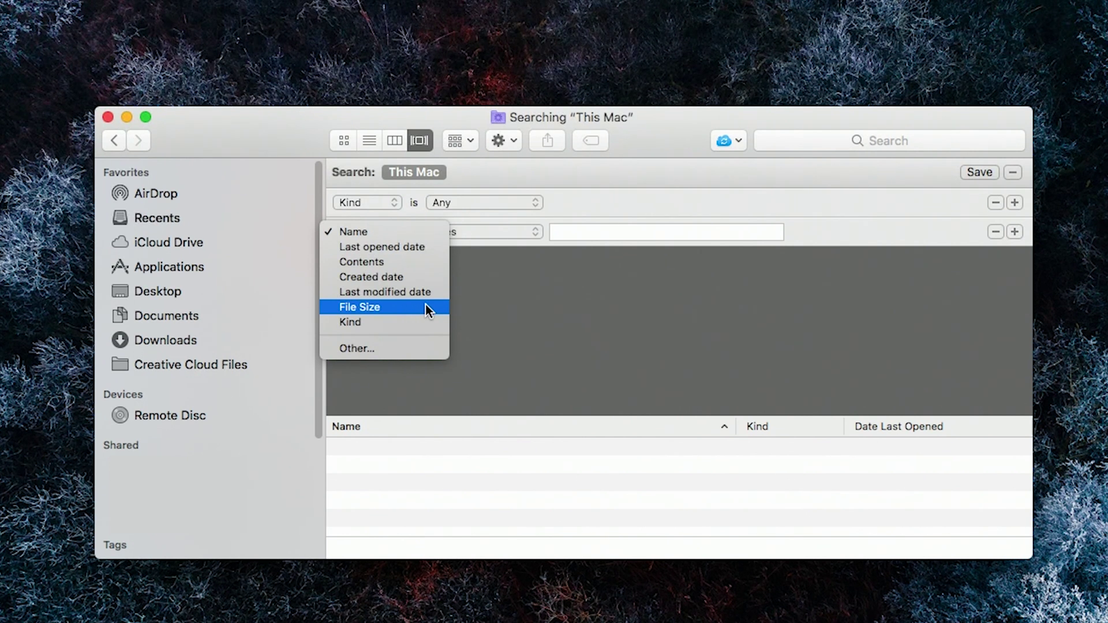
Set the search rule to File Size is greater than 5 GB
click(427, 307)
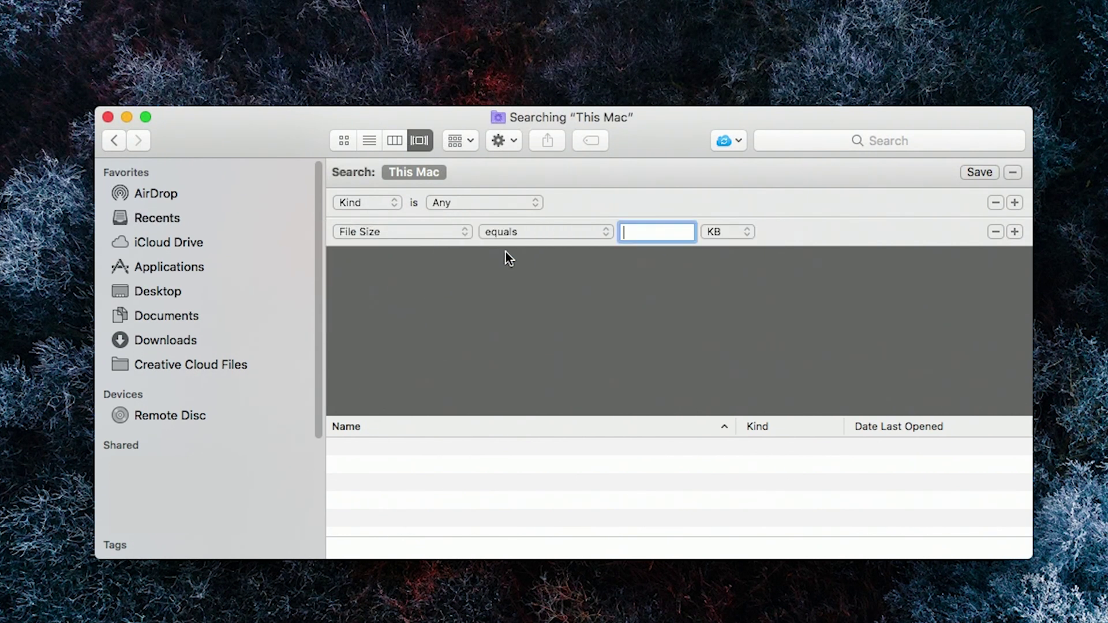
click(611, 233)
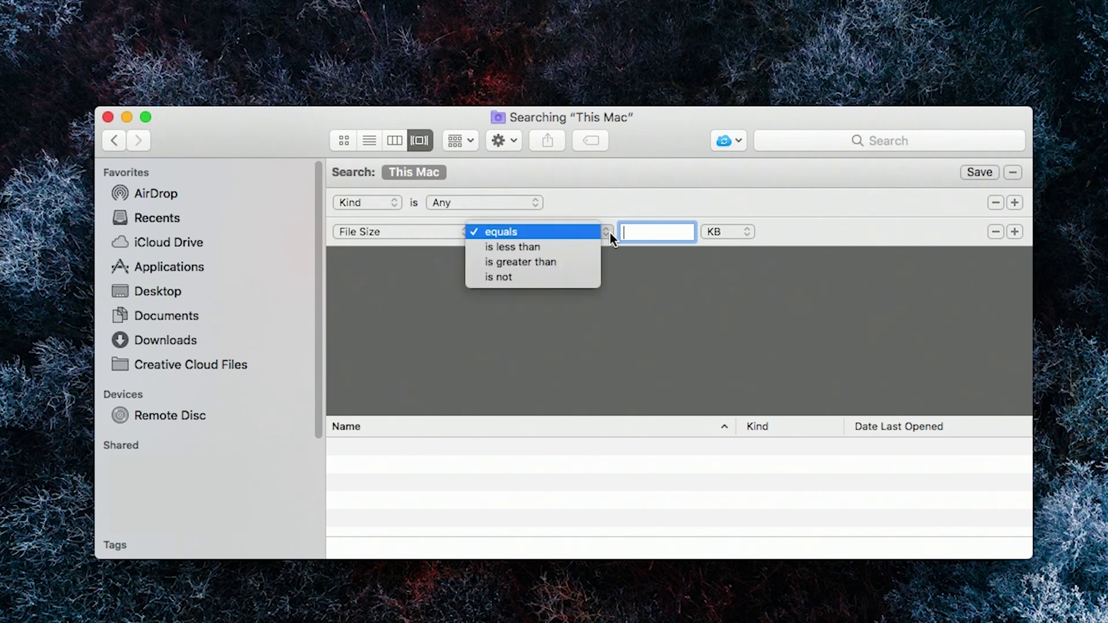
click(588, 261)
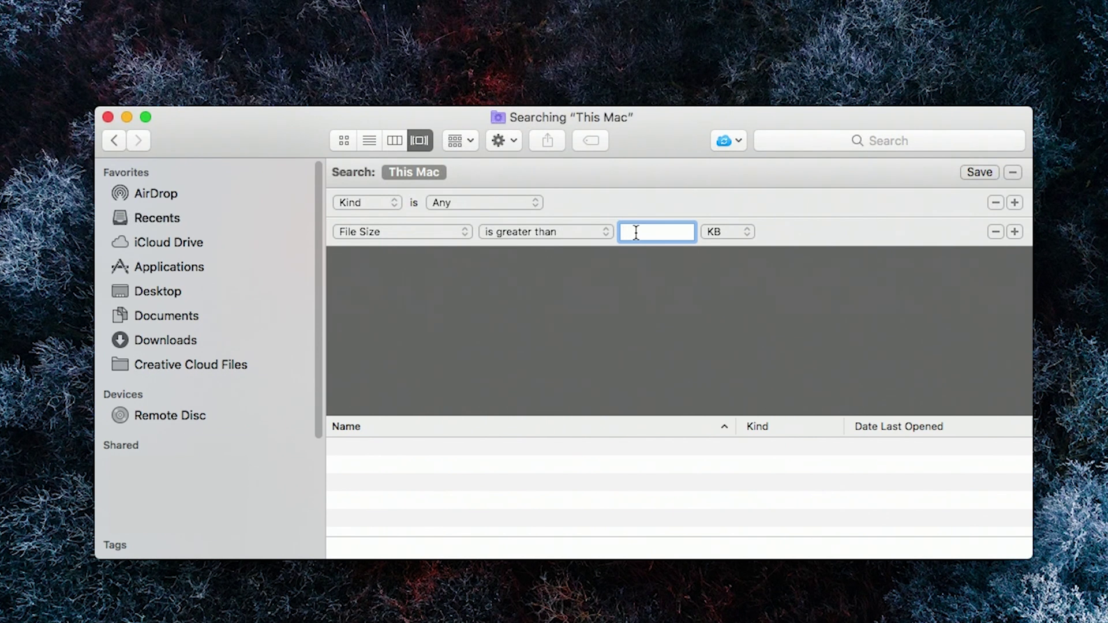
text(5)
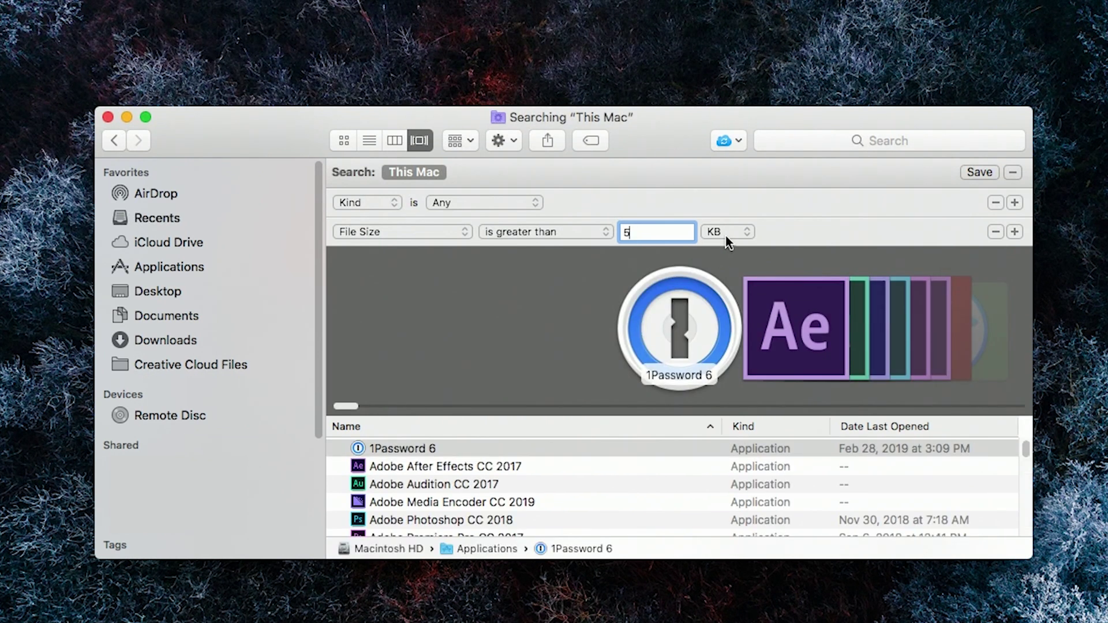
click(729, 233)
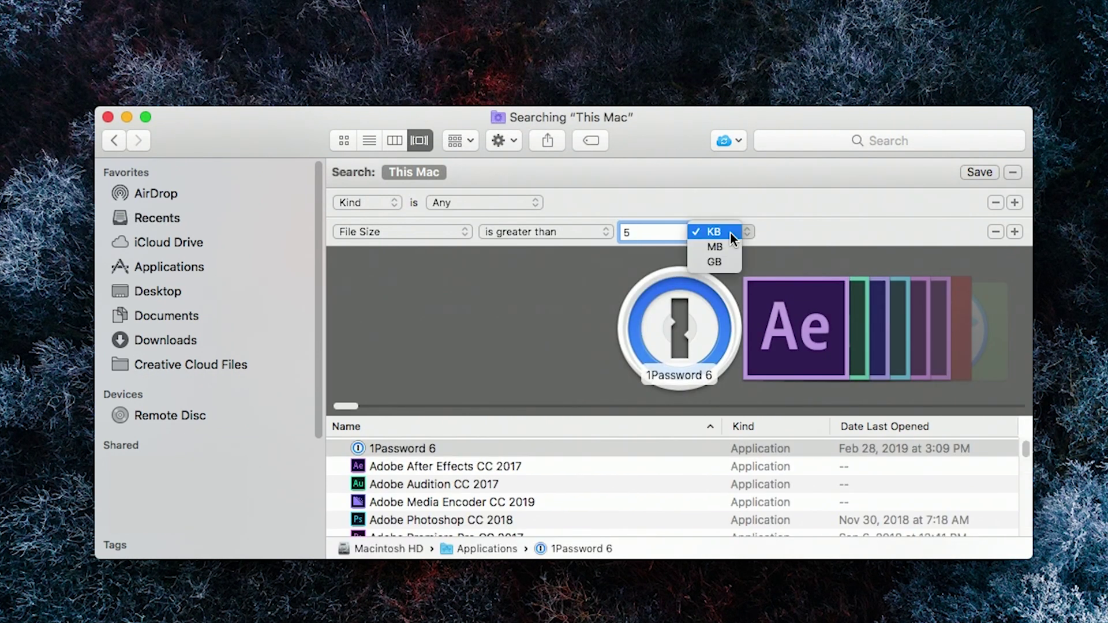
click(718, 263)
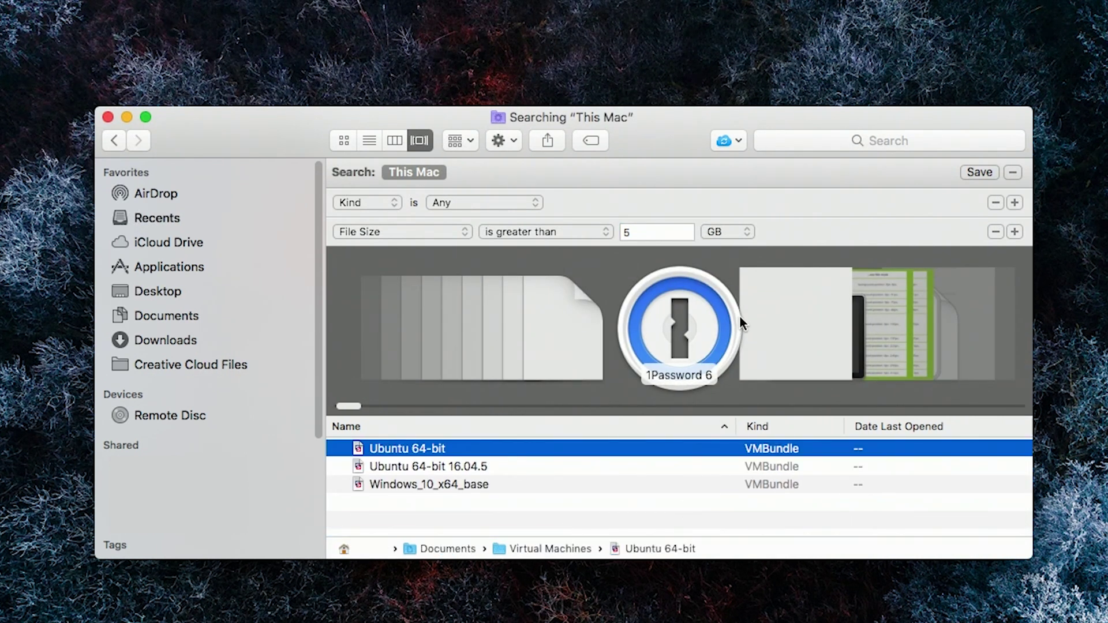
Select the Windows_10_x64_base result and add a Size column to the results list
click(739, 316)
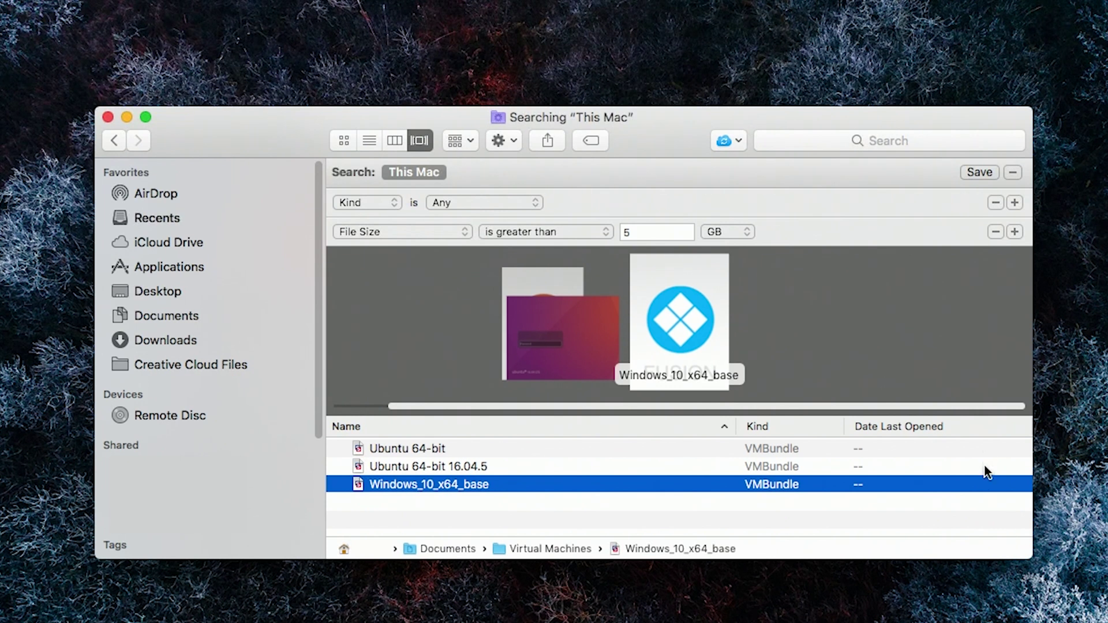
right_click(989, 428)
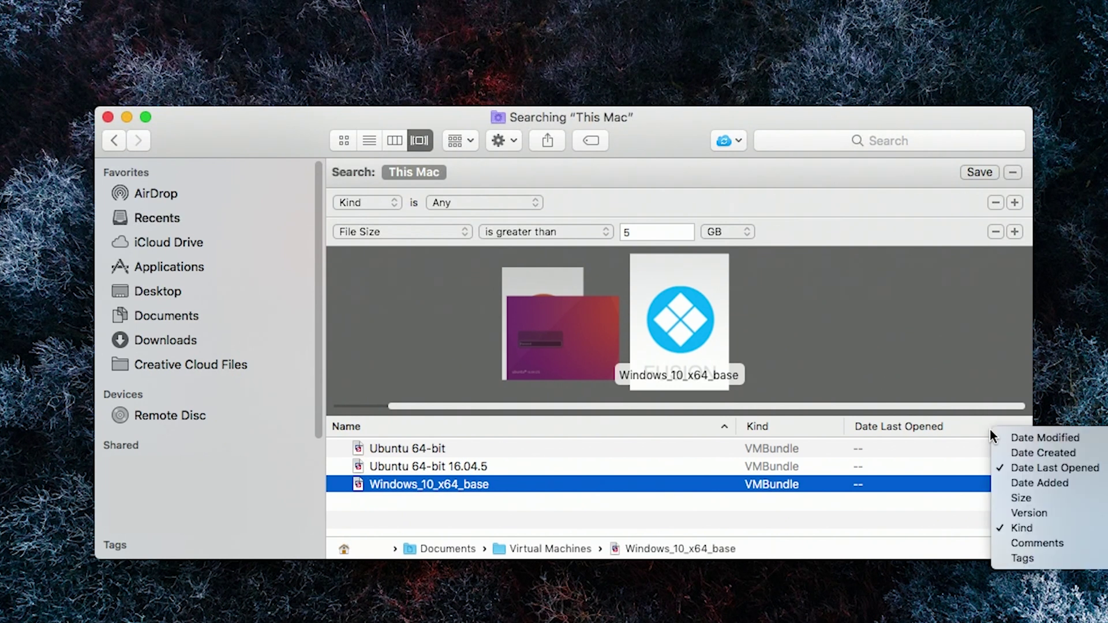
click(1007, 499)
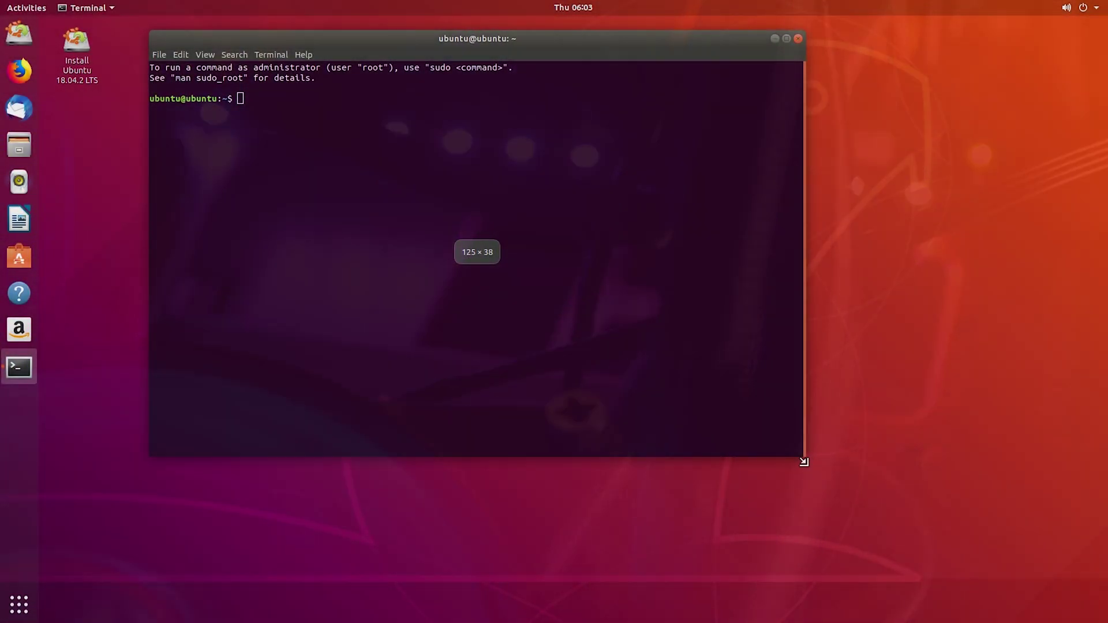
Run 'df -h --total' for filesystem usage with a total, then enter 'du -h -d 1 /'
text(df -h -)
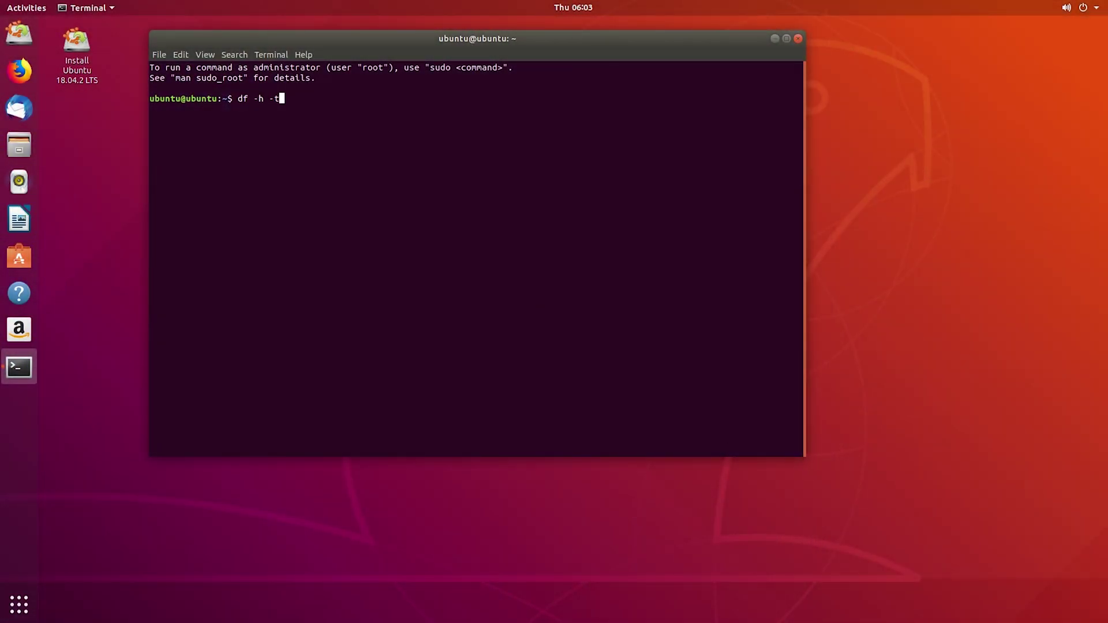
text(-total)
key(Return)
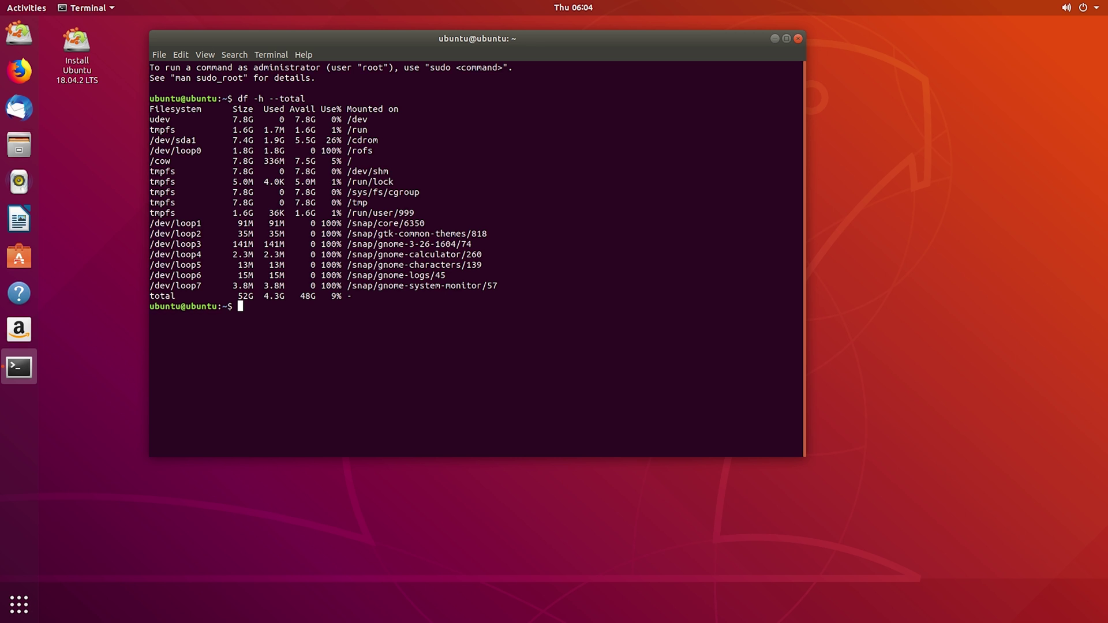
text(du -h -d 1 /)
Run the root folder size listing with sudo
key(Home)
text(sudo)
key(Return)
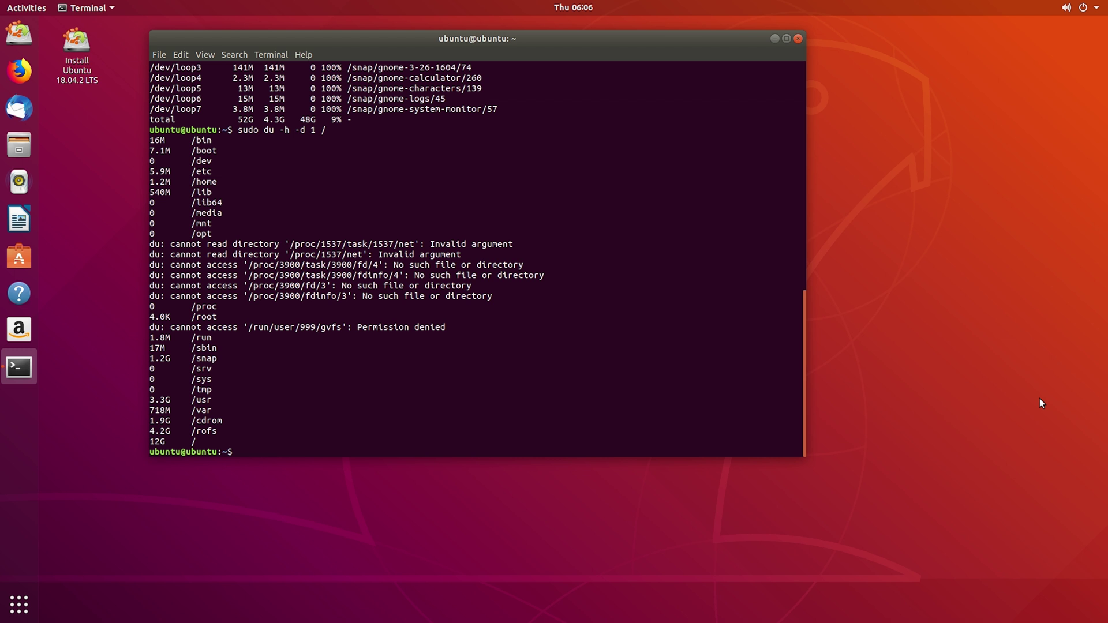
Rerun the folder size listing for /usr (3.3G) and then /home (1.2M)
key(Up)
text(usr)
key(Return)
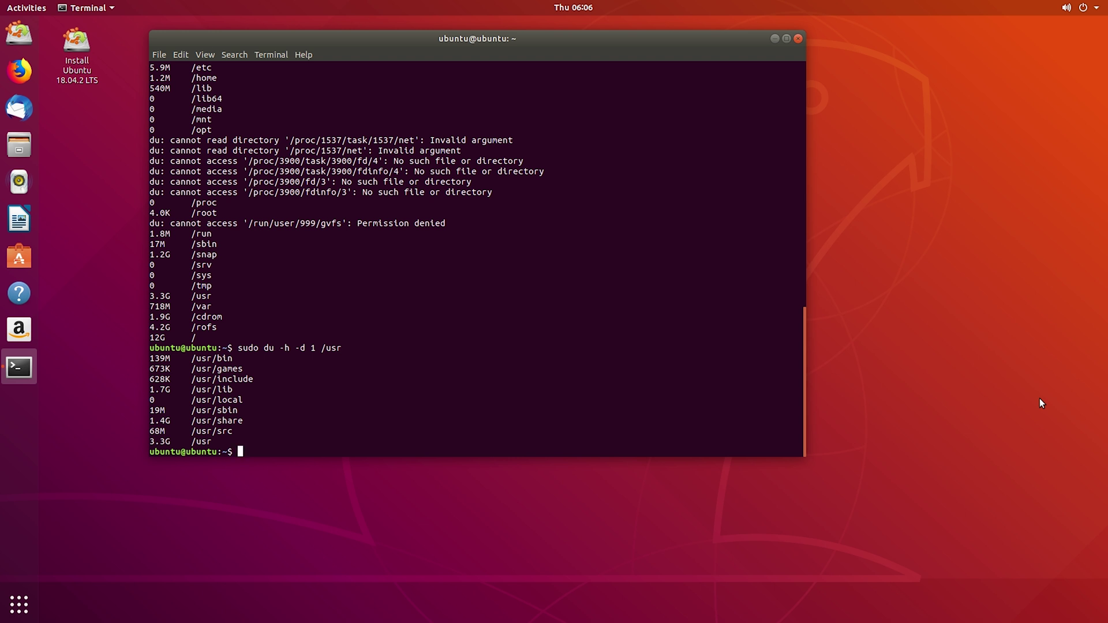
key(Up)
key(BackSpace)
key(BackSpace)
key(BackSpace)
text(home)
key(Return)
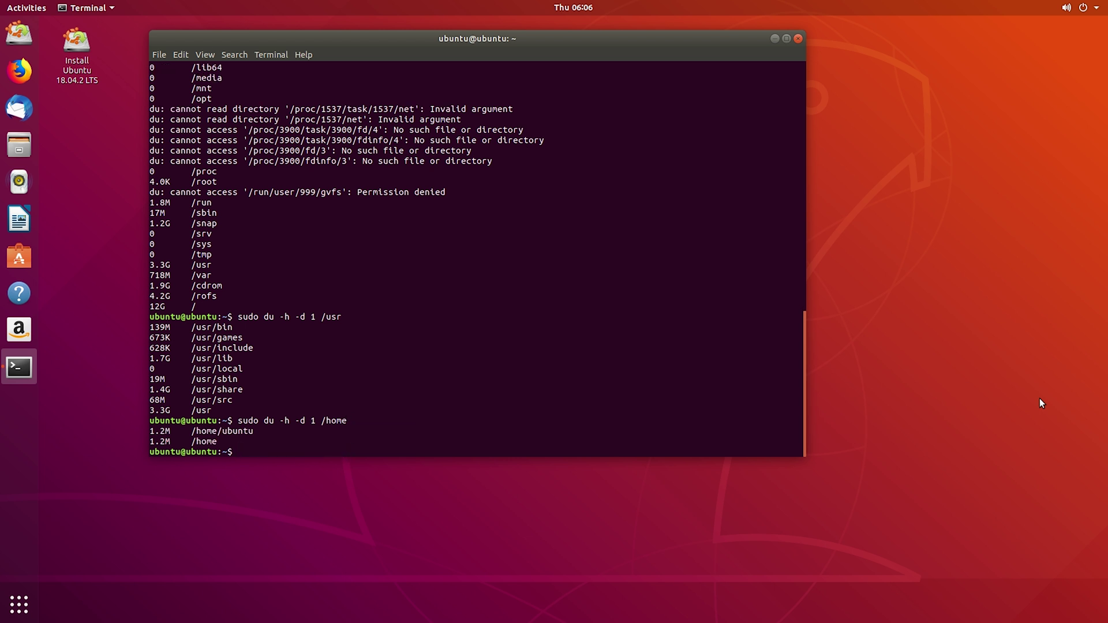